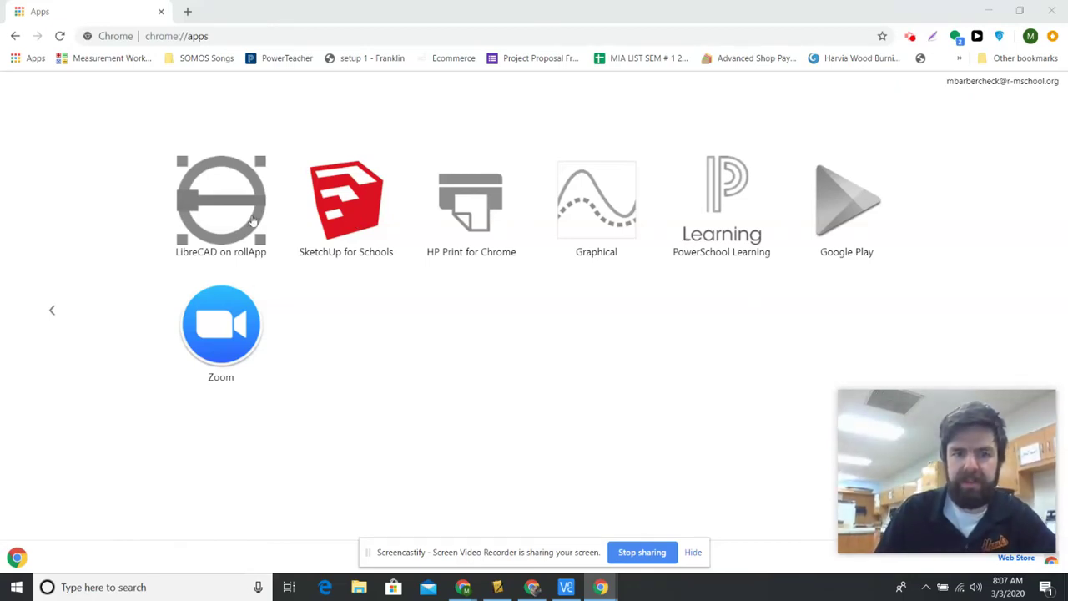
# Step: Open SketchUp for Schools and restore the unsaved model from the last session
pyautogui.click(353, 227)
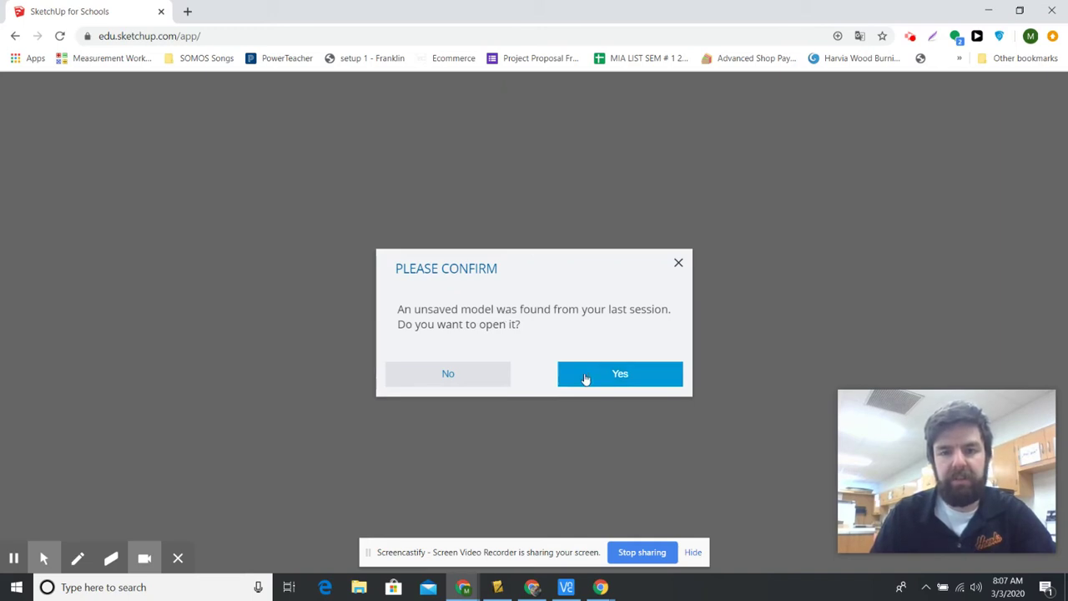
pyautogui.click(617, 376)
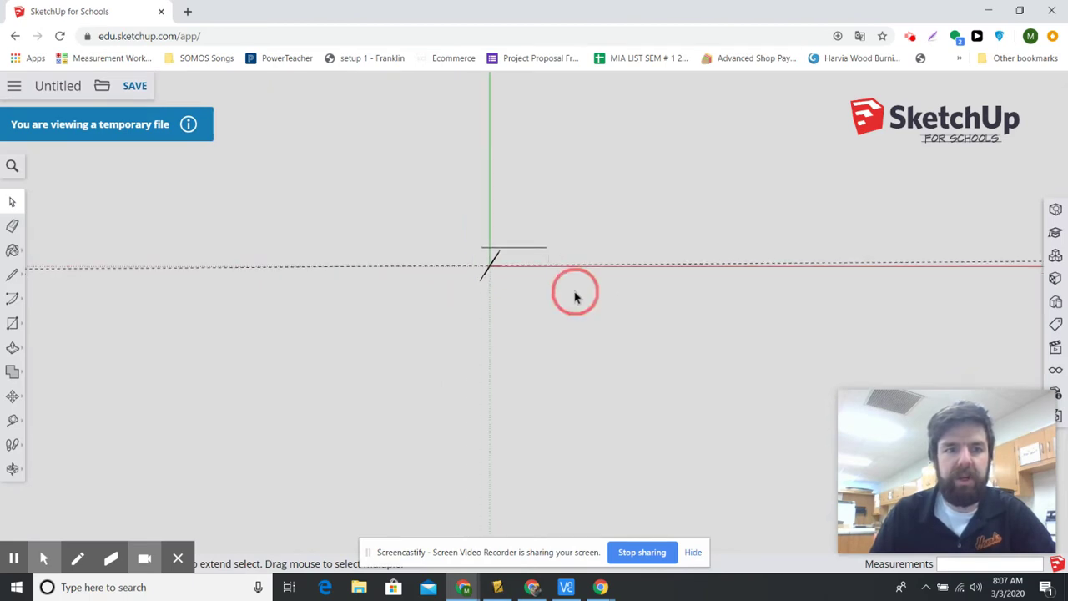
pyautogui.press('w')
pyautogui.moveTo(556, 210); pyautogui.dragTo(382, 151)
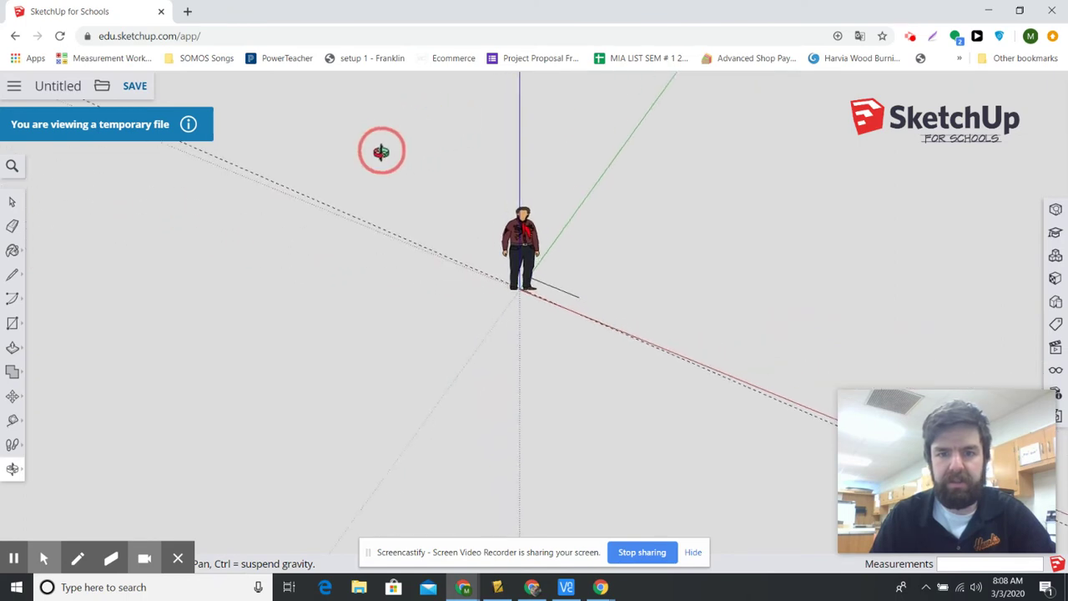
pyautogui.press('space')
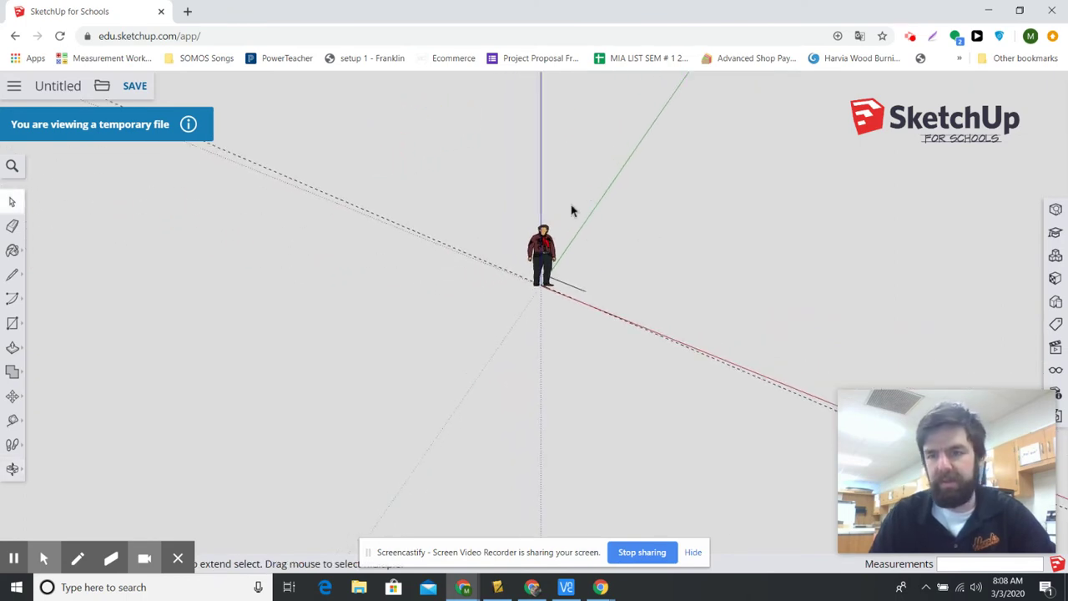
pyautogui.scroll(-3, 630, 183)
pyautogui.scroll(-3, 481, 245)
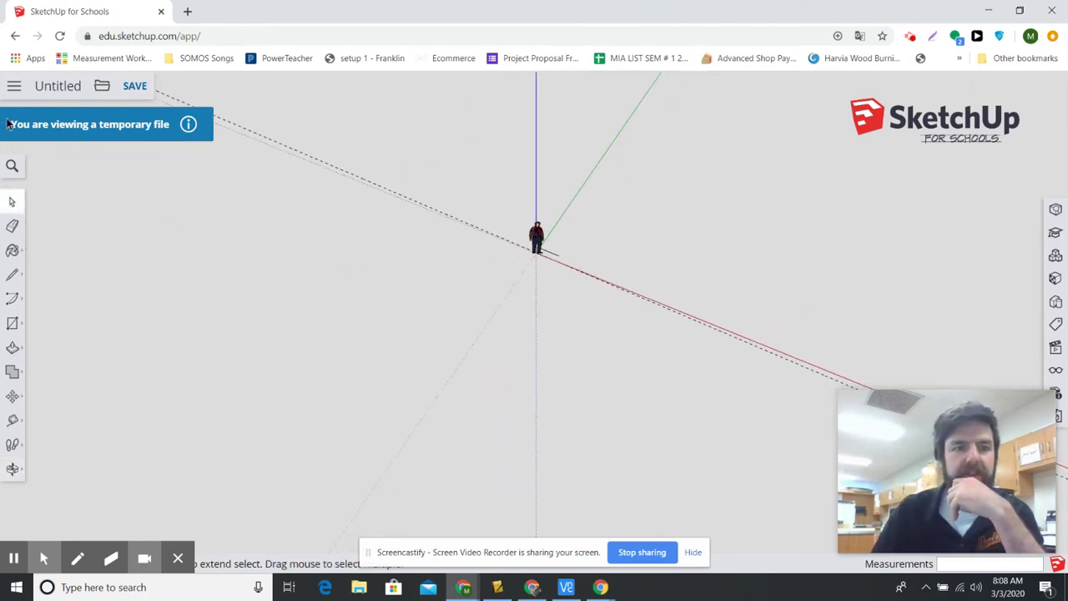
pyautogui.click(47, 86)
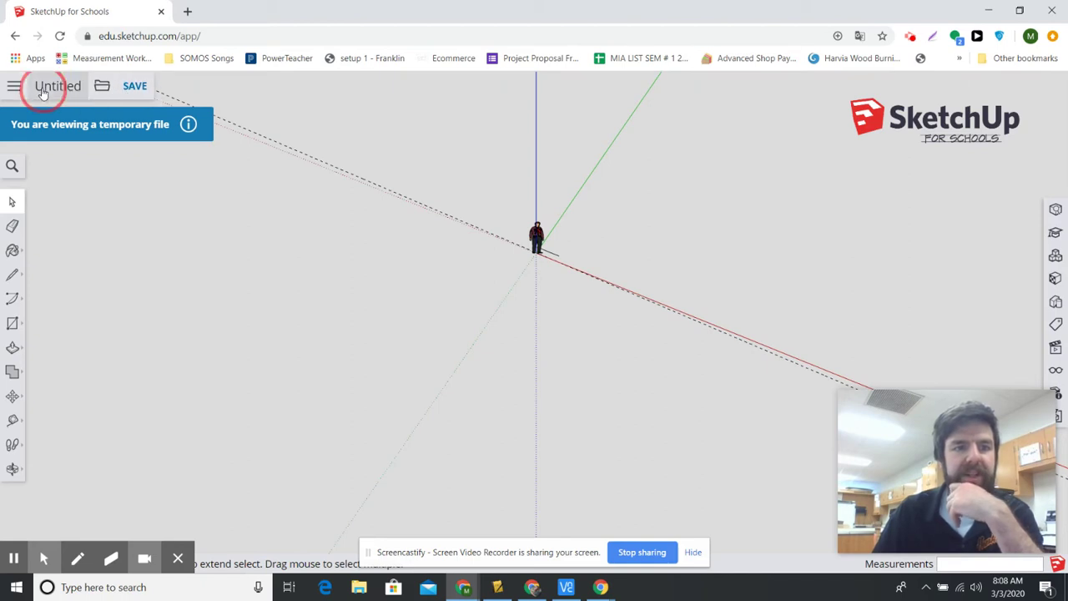
pyautogui.click(659, 266)
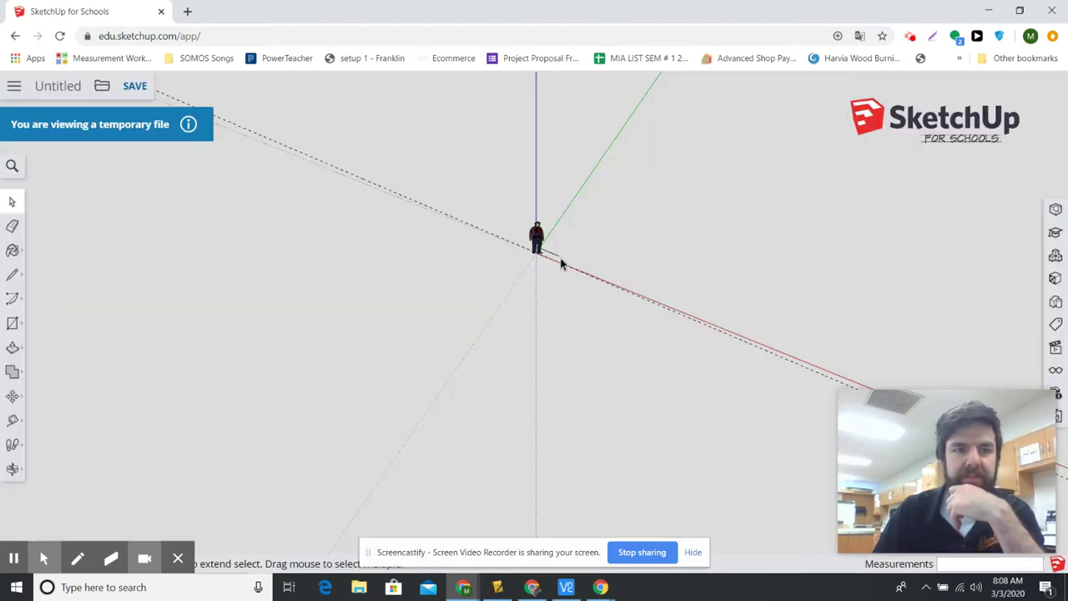
pyautogui.click(17, 88)
pyautogui.click(48, 159)
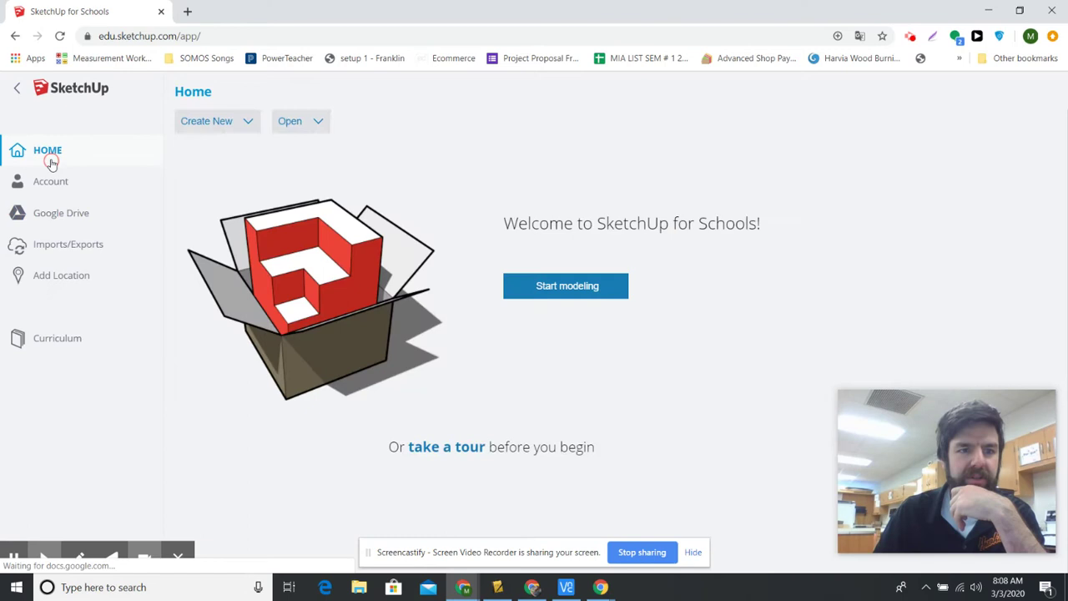
pyautogui.click(567, 287)
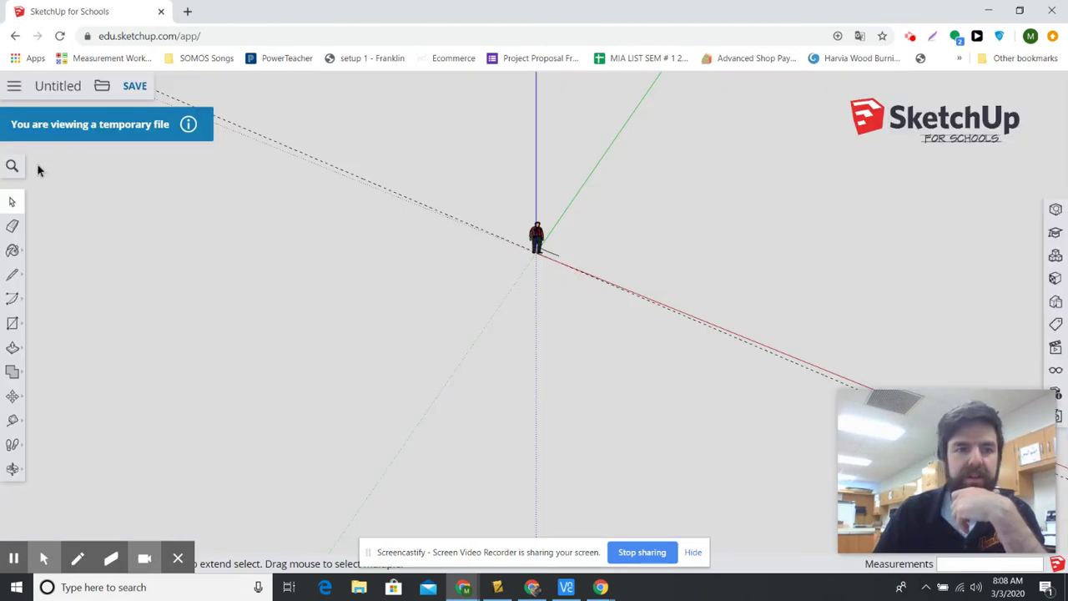
# Step: Create a new model, discarding the changes to the current one
pyautogui.click(26, 91)
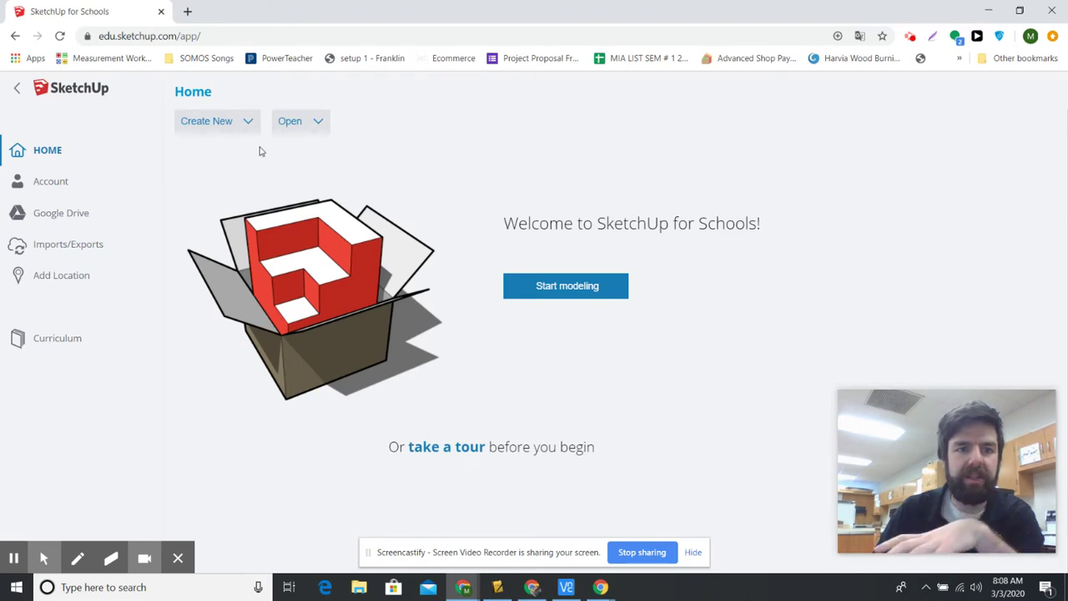
pyautogui.click(321, 126)
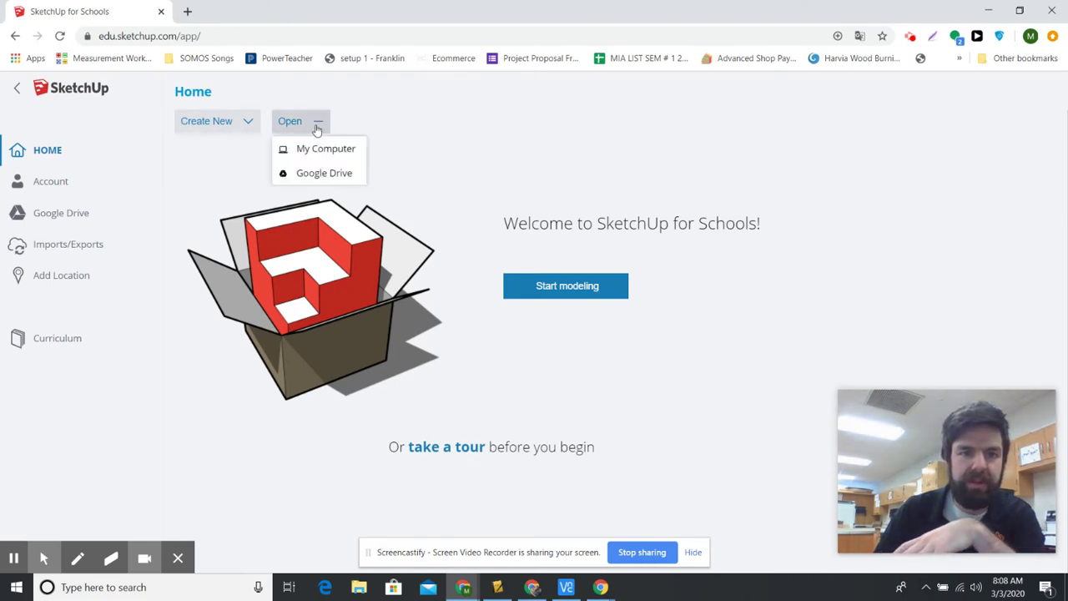
pyautogui.click(259, 124)
pyautogui.click(263, 149)
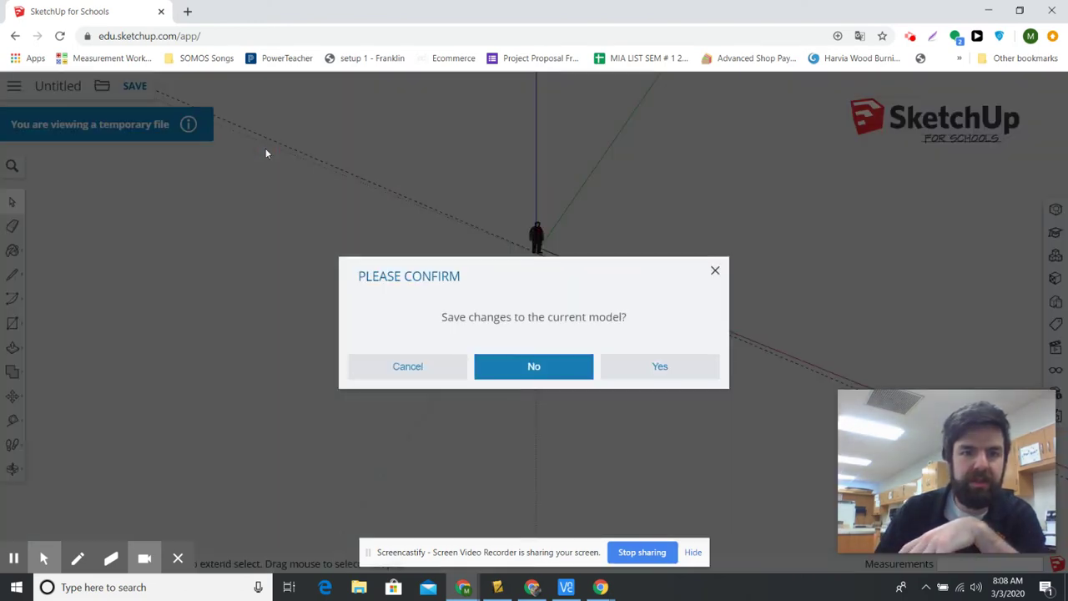
pyautogui.click(558, 369)
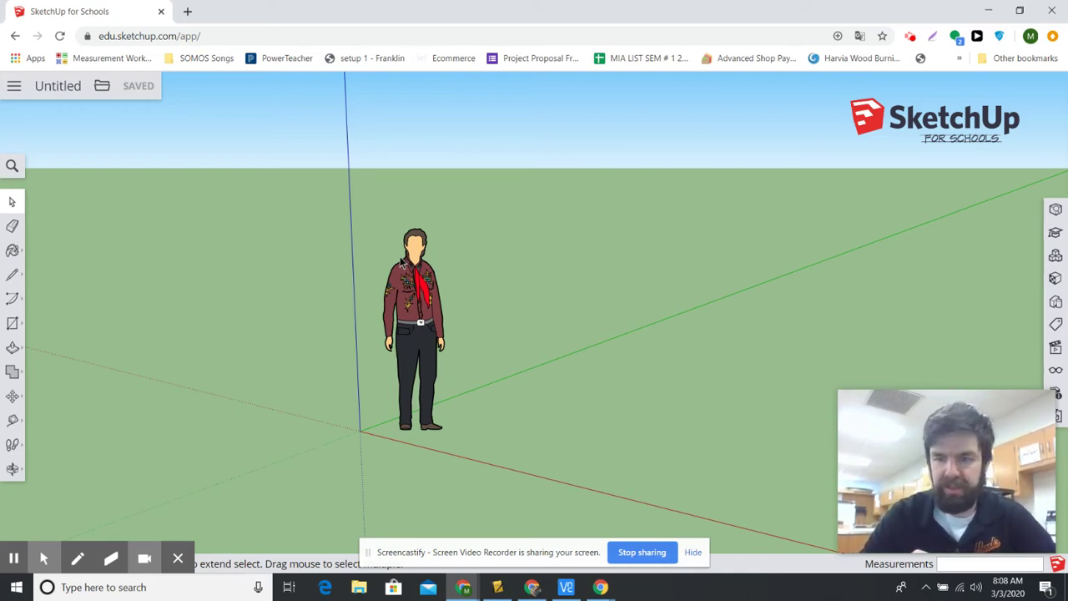
# Step: Look through the model info, display, views and tags settings, and close them all again
pyautogui.moveTo(954, 500)
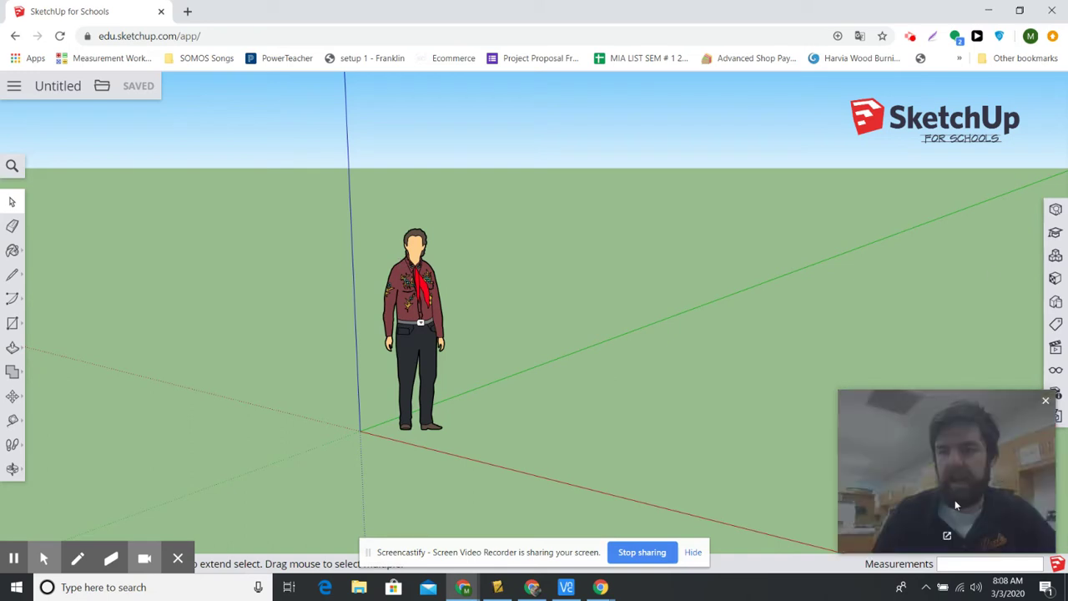
pyautogui.moveTo(987, 434); pyautogui.dragTo(881, 414)
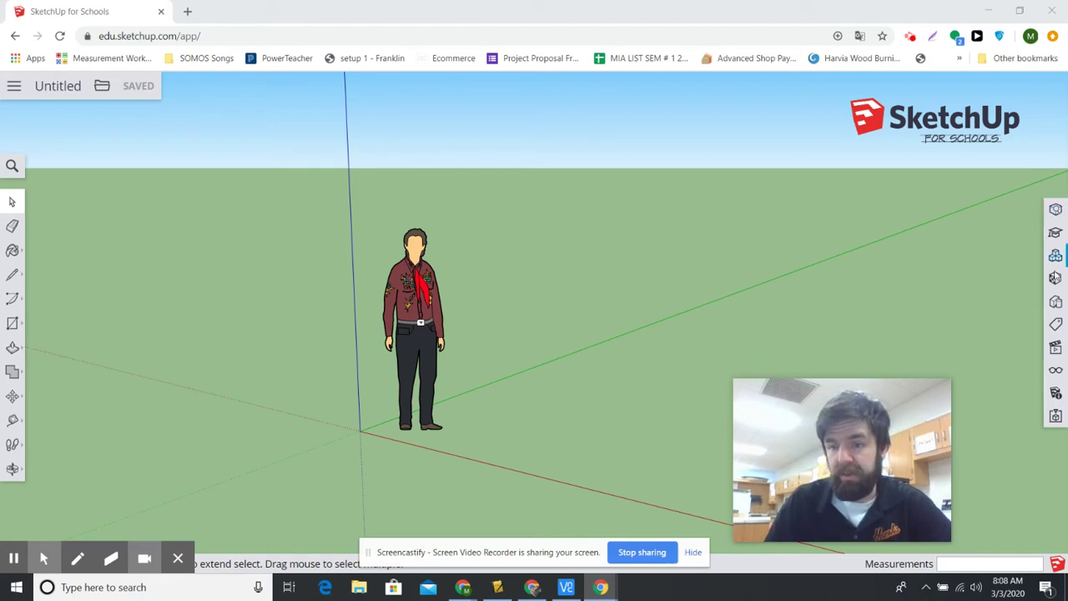
pyautogui.click(1053, 391)
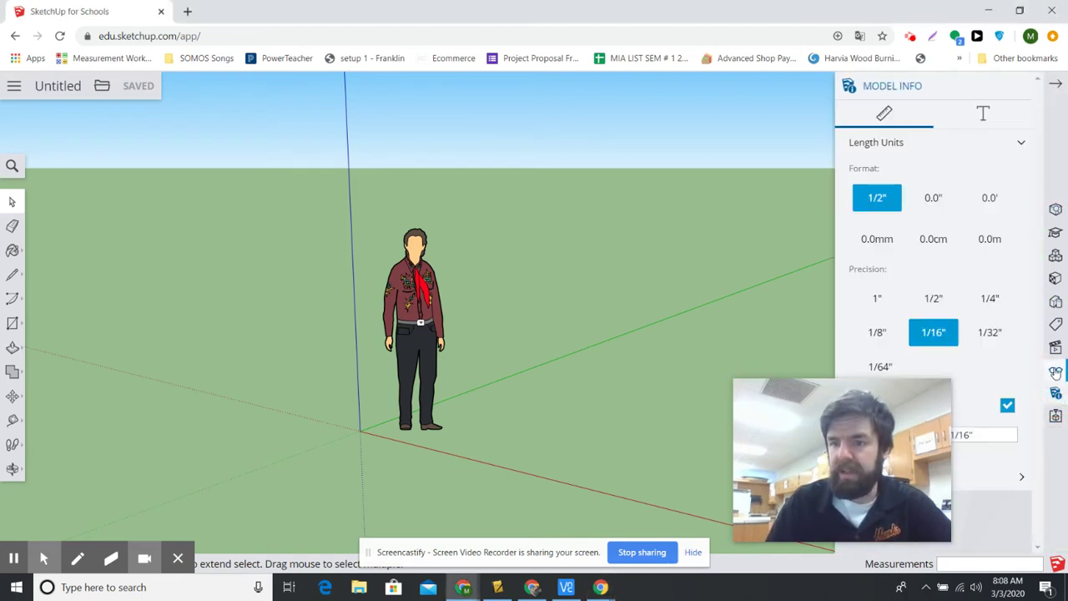
pyautogui.click(1055, 369)
pyautogui.click(1056, 351)
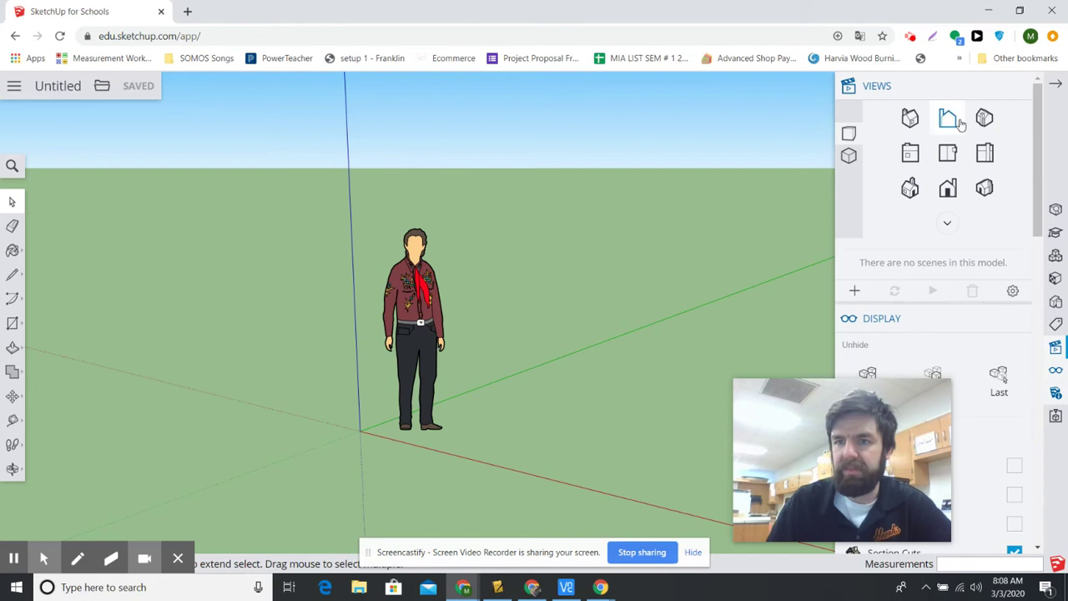
pyautogui.scroll(-2, 1038, 184)
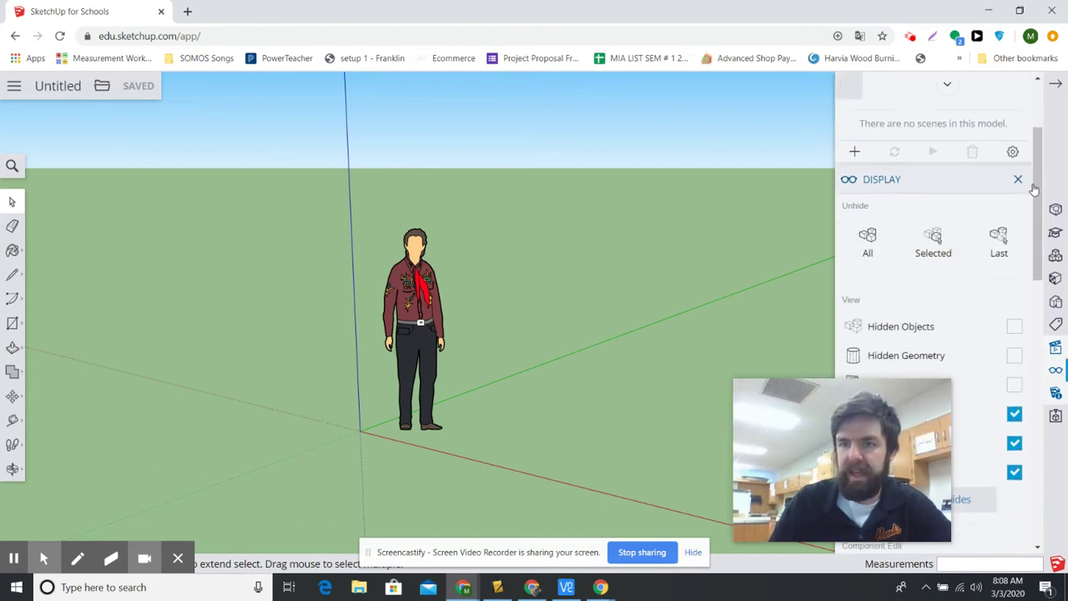
pyautogui.scroll(-6, 1039, 184)
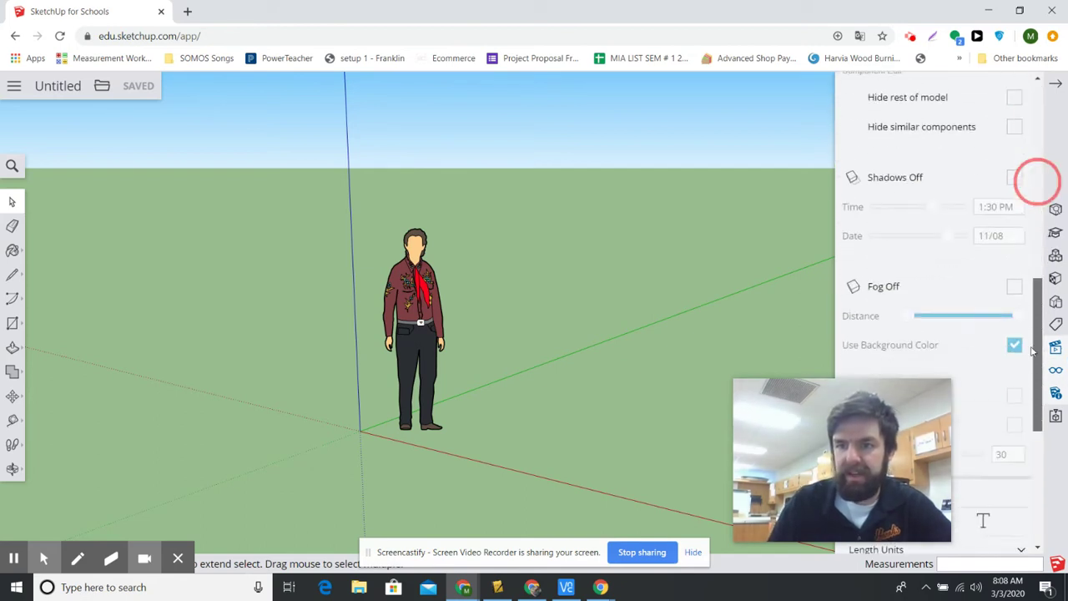
pyautogui.click(1055, 85)
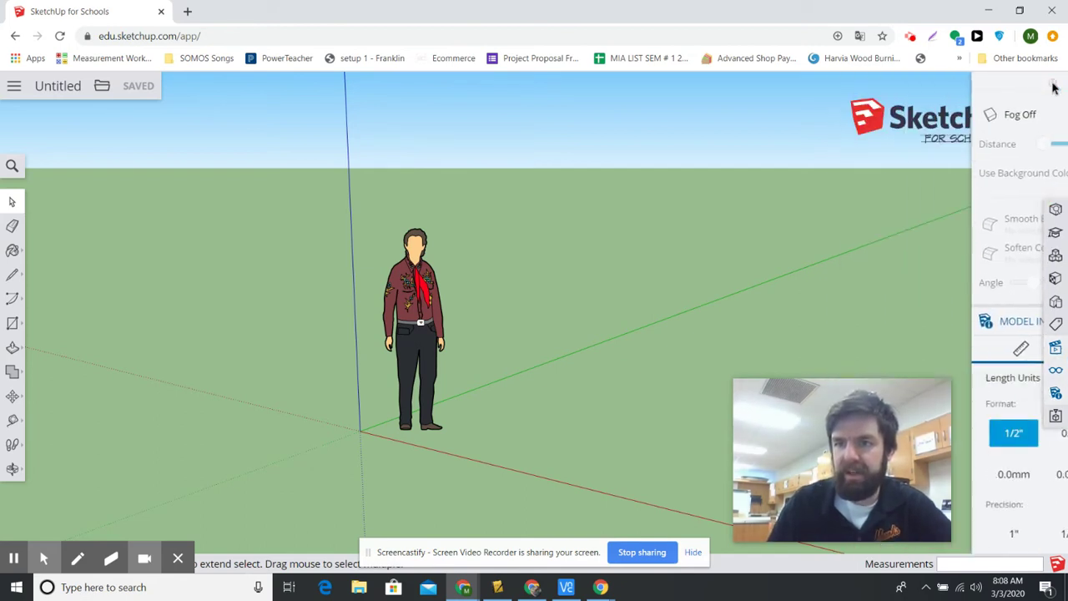
pyautogui.click(1056, 357)
pyautogui.click(1056, 392)
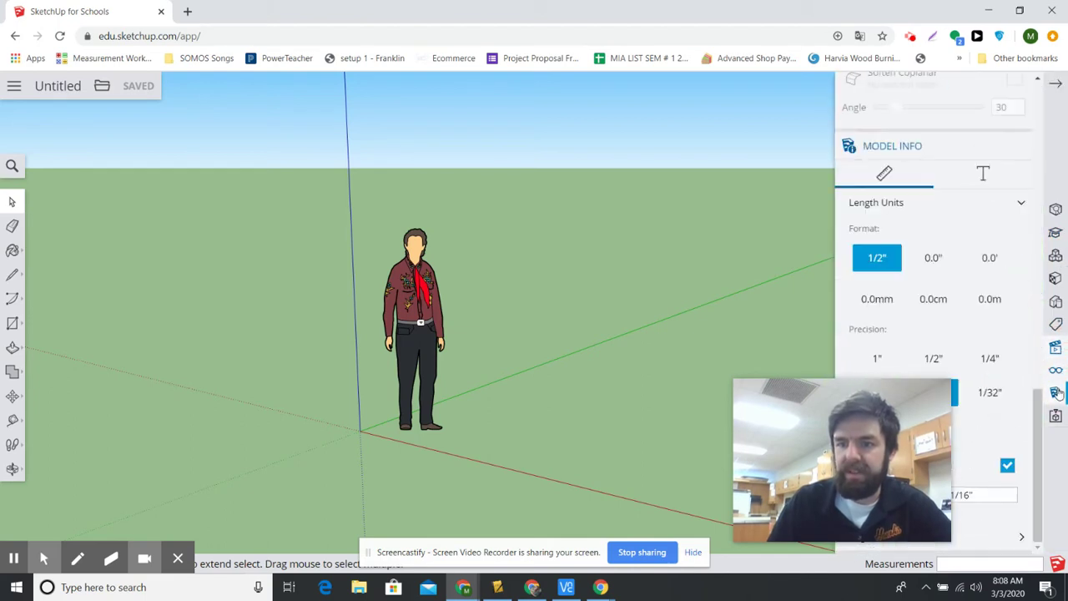
pyautogui.click(1056, 371)
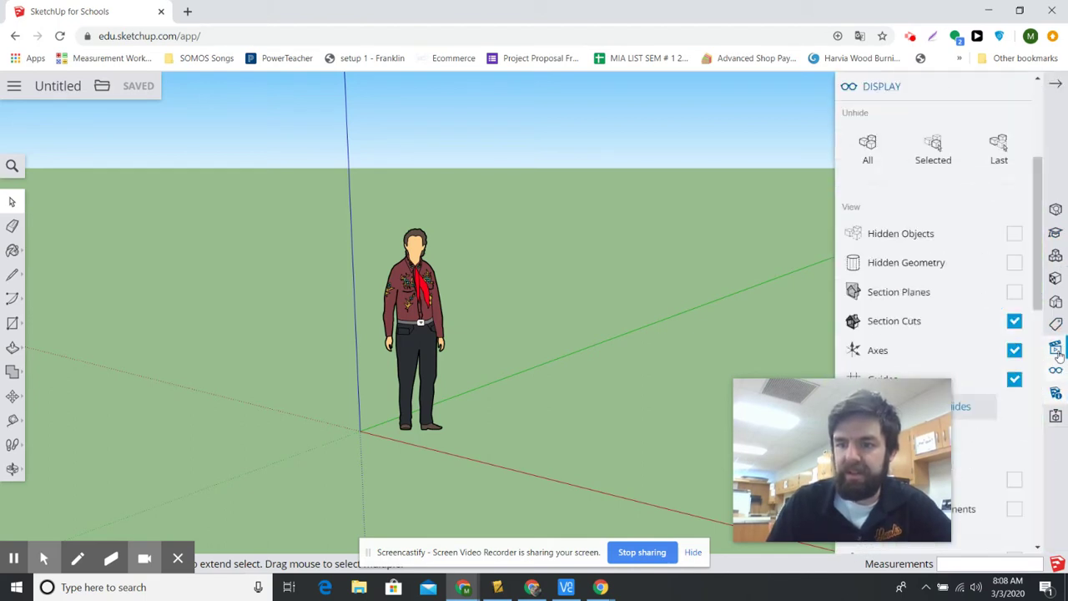
pyautogui.click(1056, 353)
pyautogui.click(1056, 325)
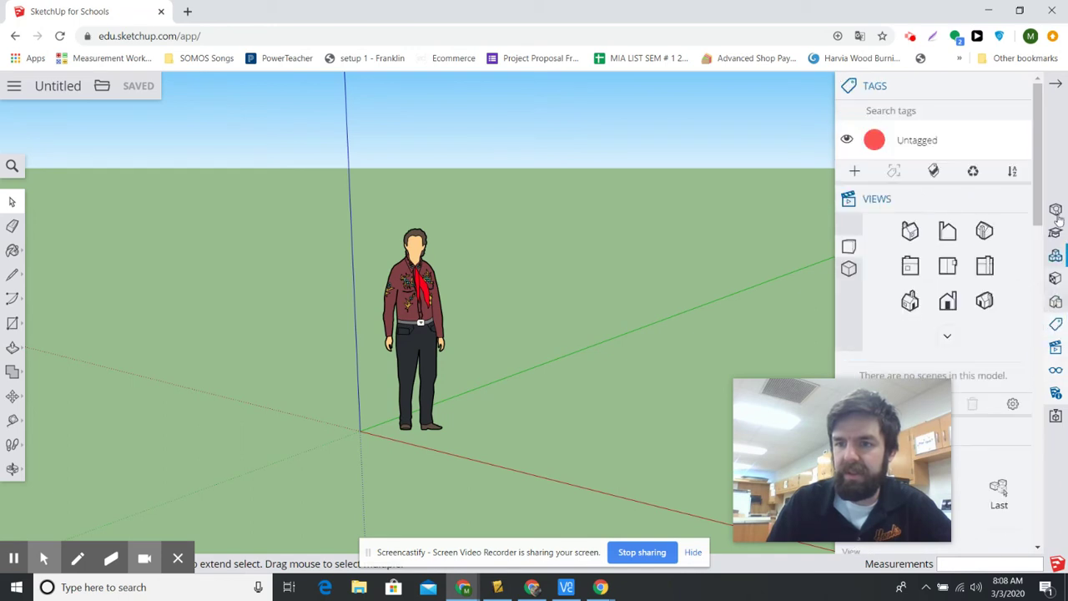
pyautogui.click(1019, 87)
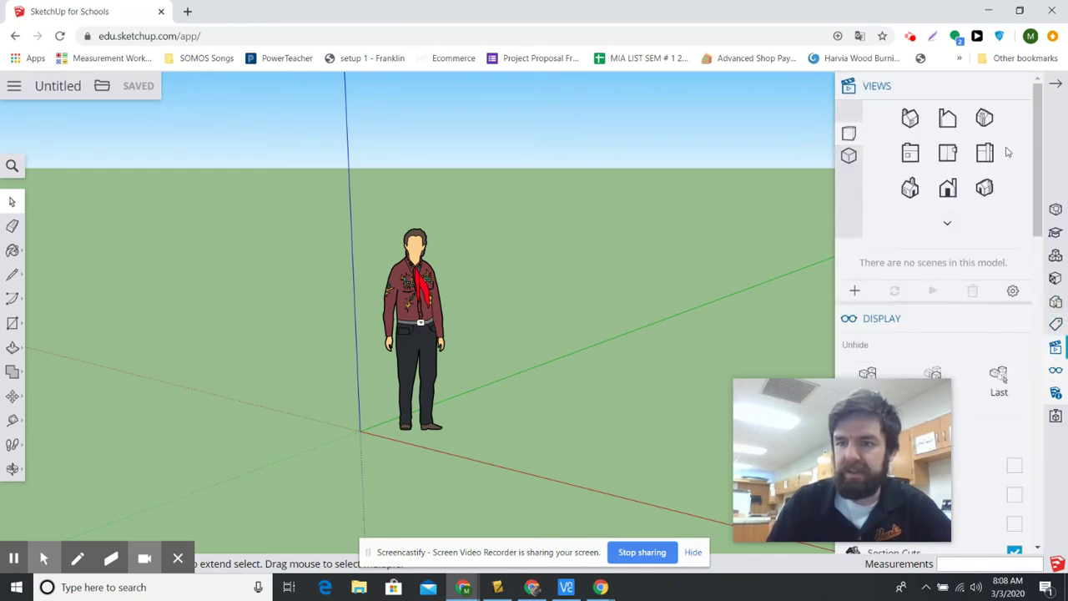
pyautogui.click(1019, 87)
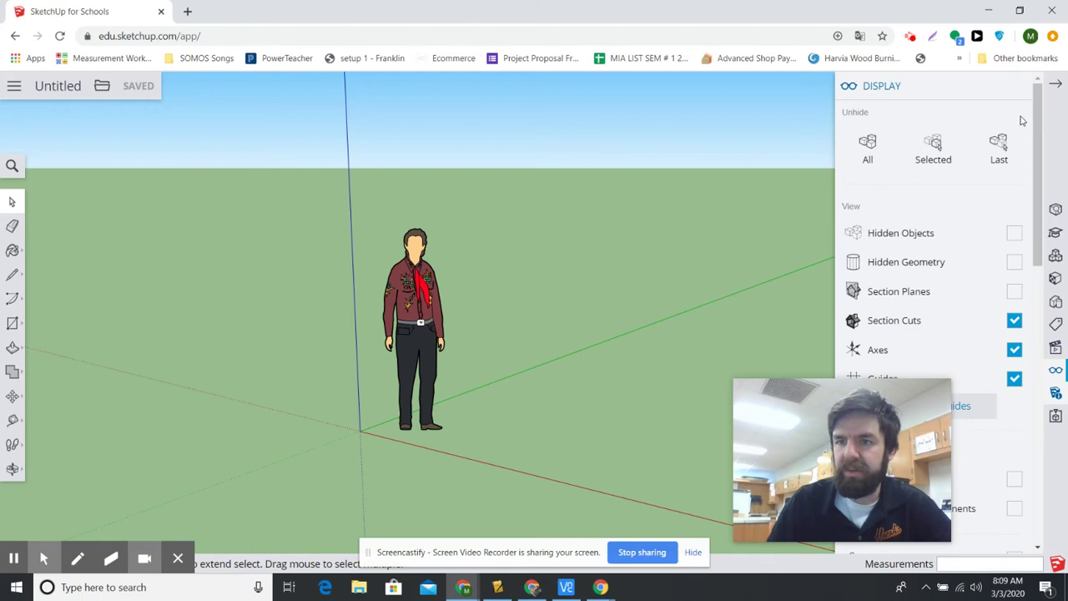
pyautogui.click(1019, 86)
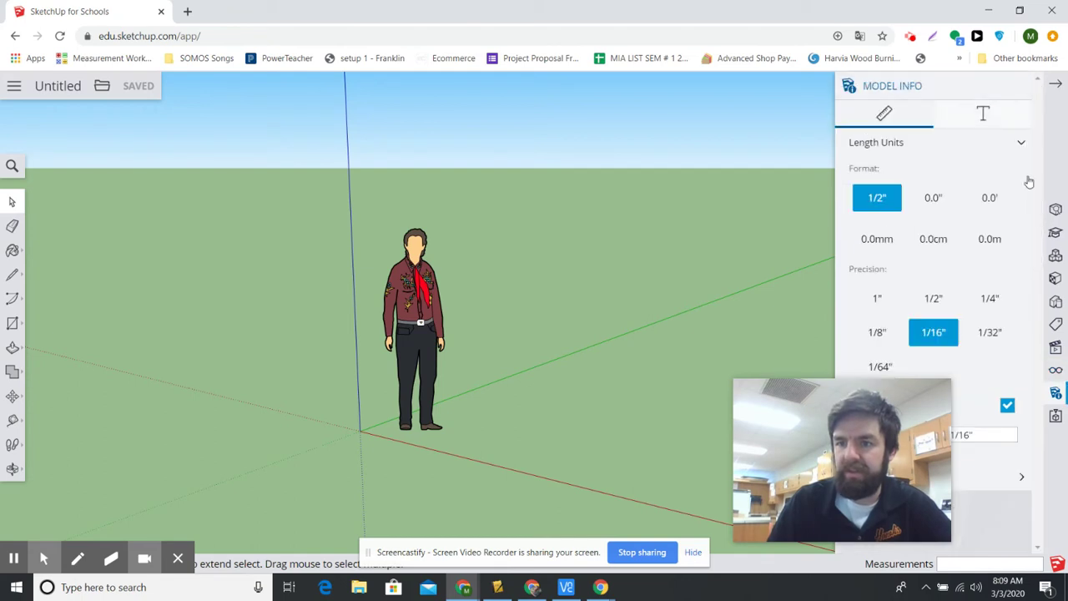
pyautogui.click(1018, 87)
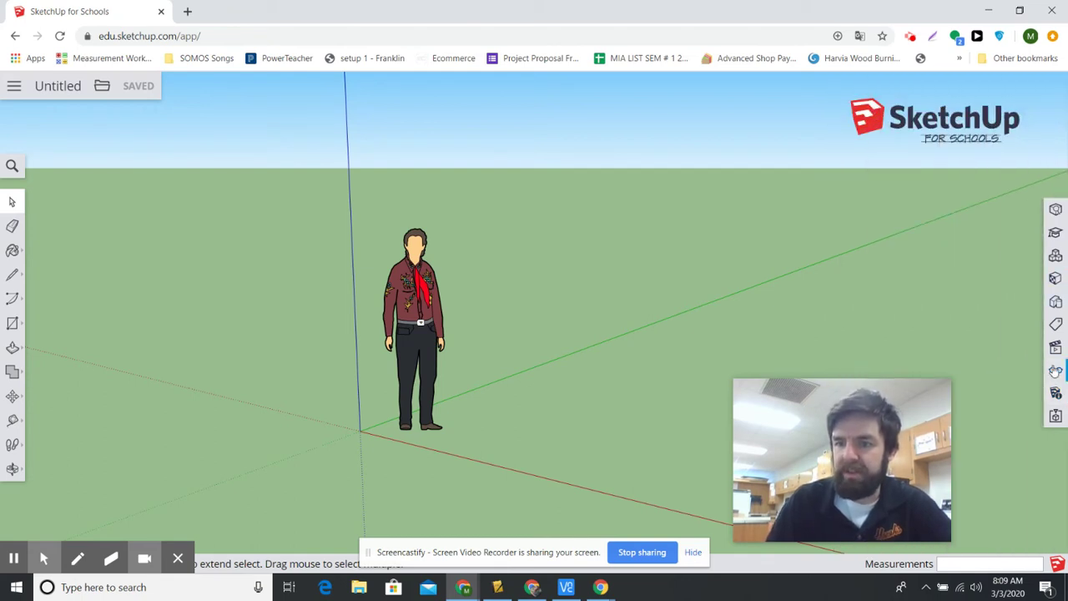
# Step: Show the model from the top in parallel projection, comparing it with perspective projection
pyautogui.click(1057, 349)
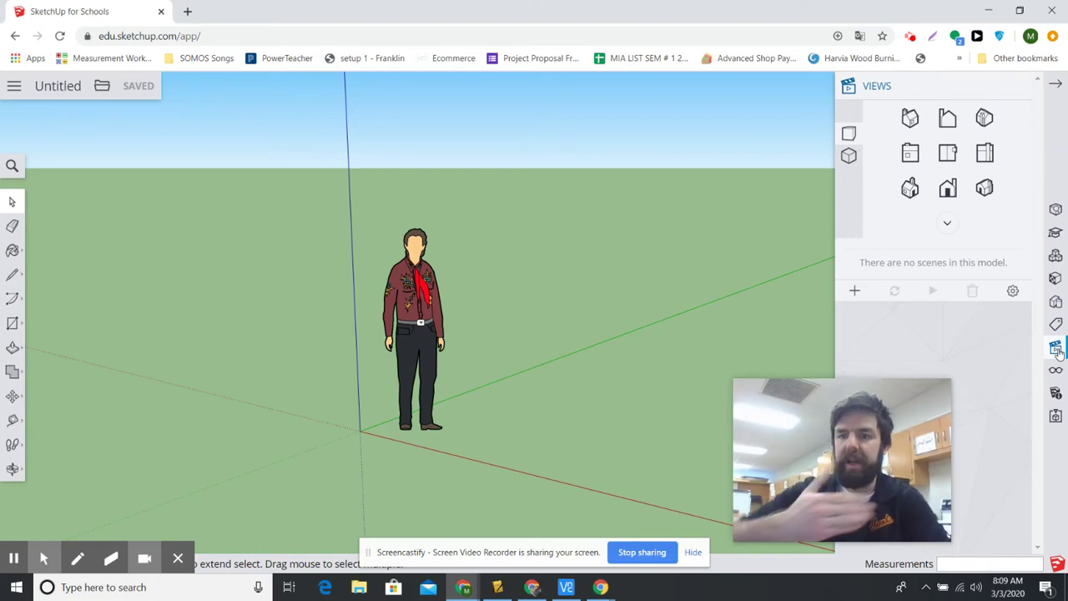
pyautogui.click(946, 157)
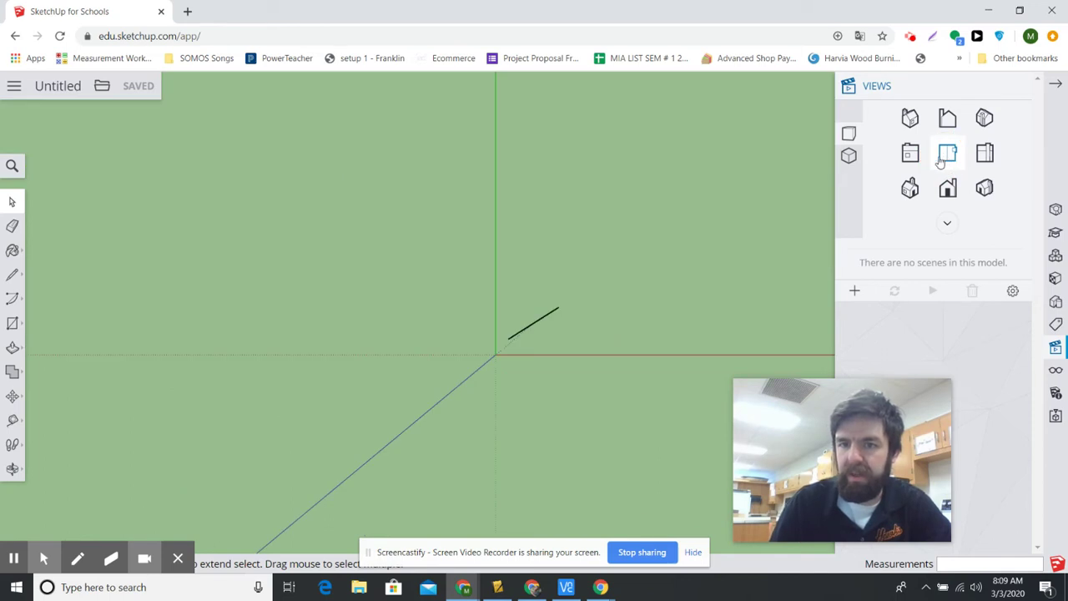
pyautogui.click(847, 158)
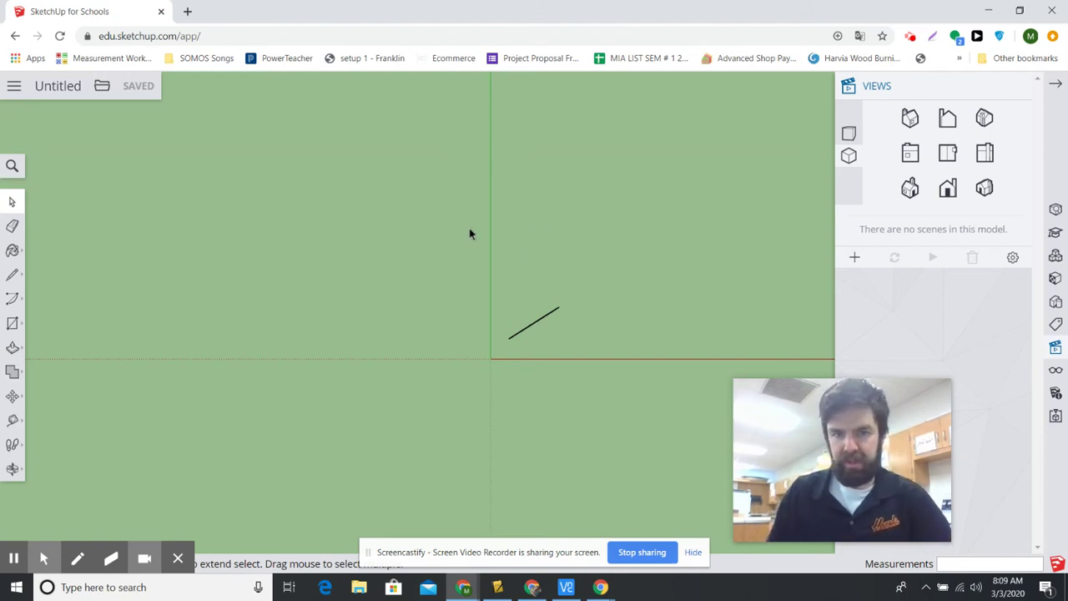
pyautogui.click(848, 133)
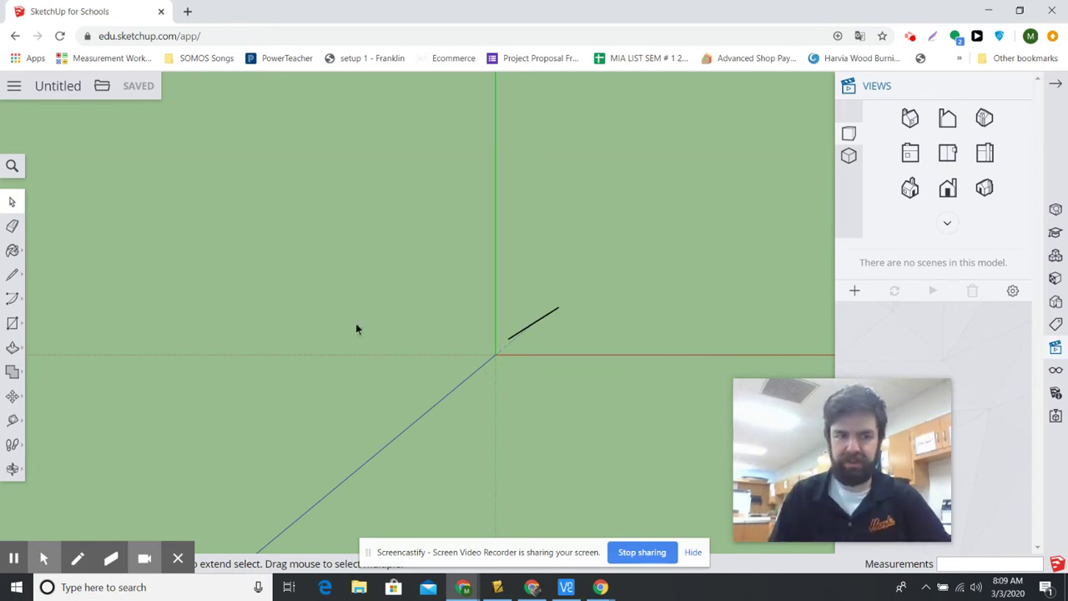
pyautogui.click(849, 157)
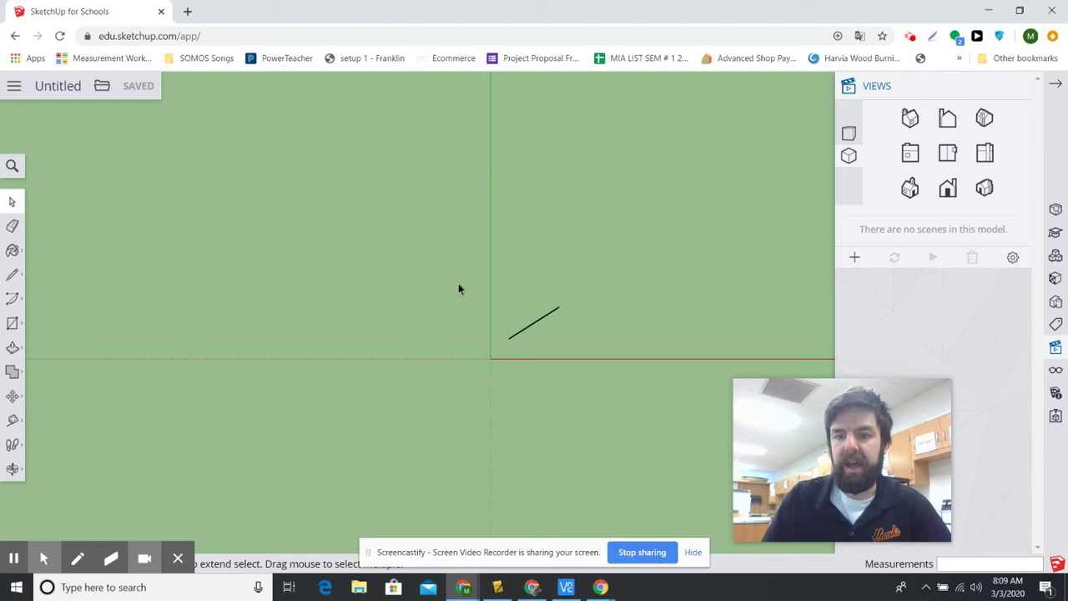
# Step: Open the styles settings and look through the Assorted Styles and Color Sets collections
pyautogui.click(1057, 301)
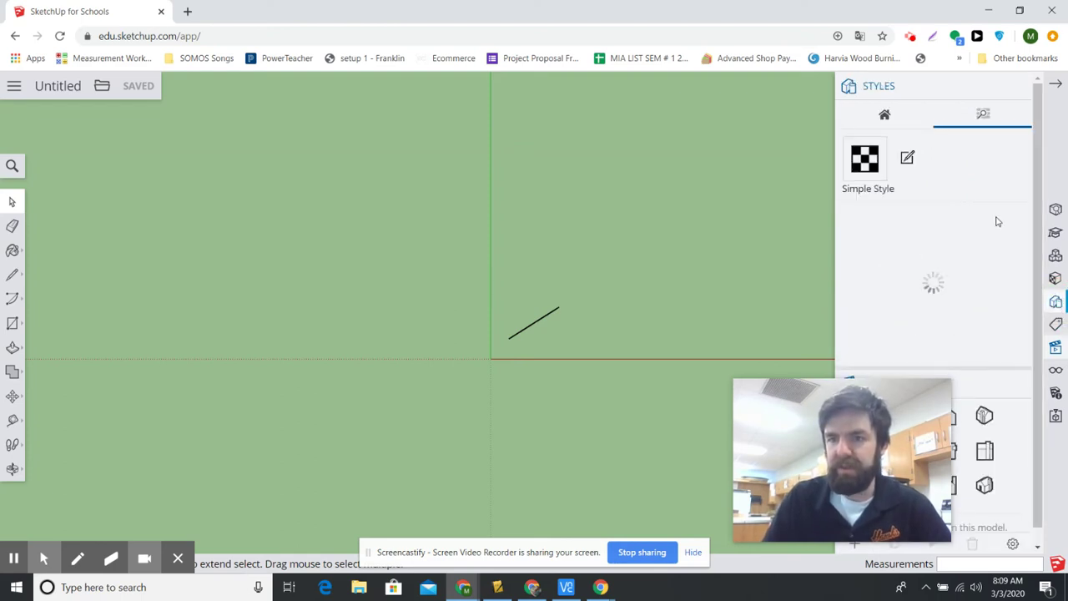
pyautogui.moveTo(878, 397); pyautogui.dragTo(726, 390)
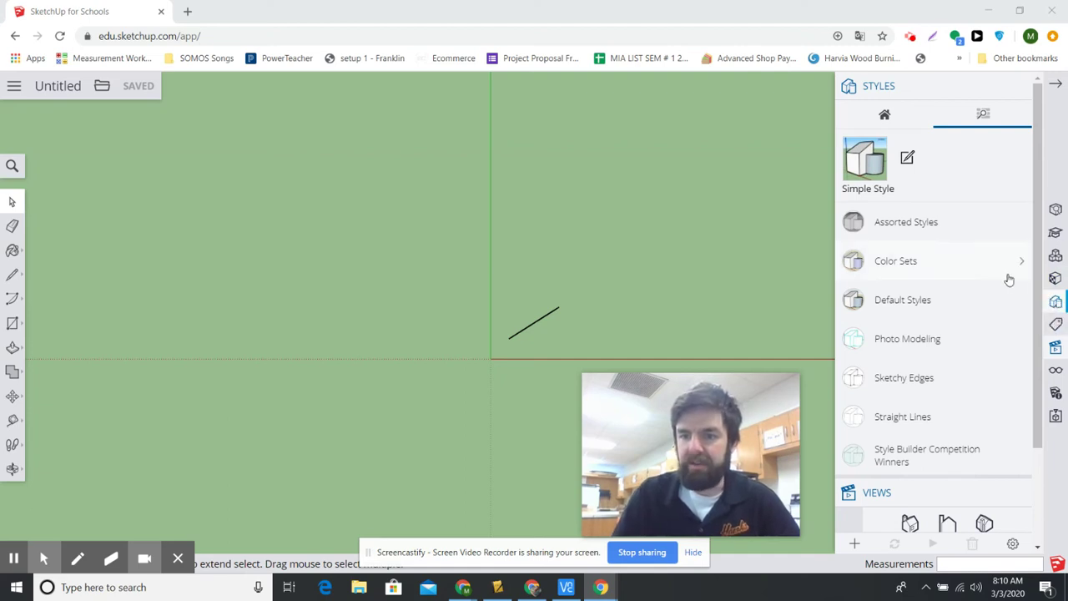
pyautogui.scroll(-2, 1006, 282)
pyautogui.scroll(1, 1011, 278)
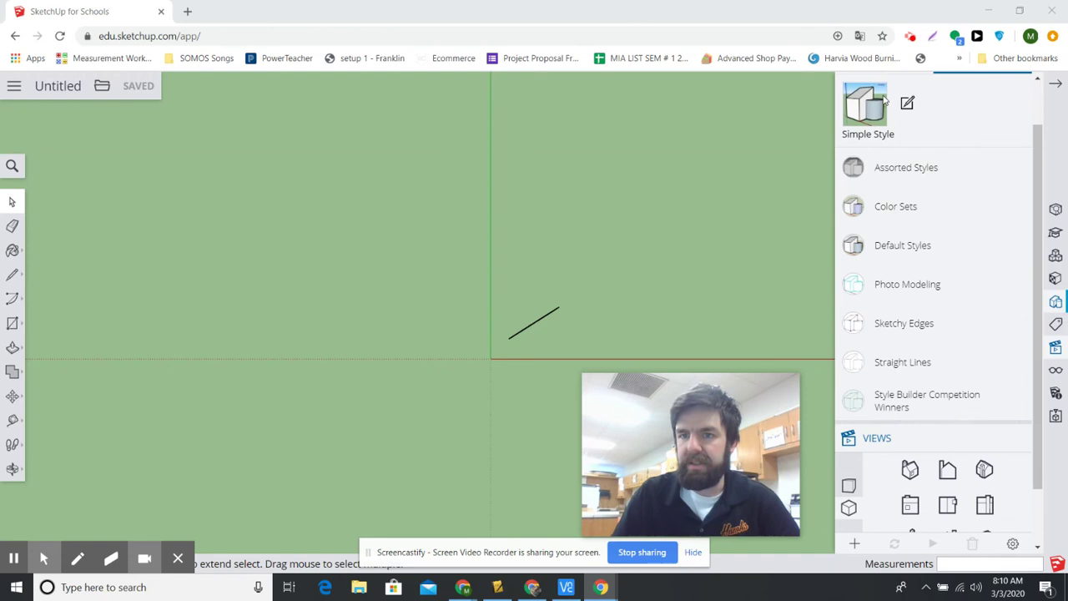
pyautogui.scroll(1, 1006, 182)
pyautogui.click(1020, 222)
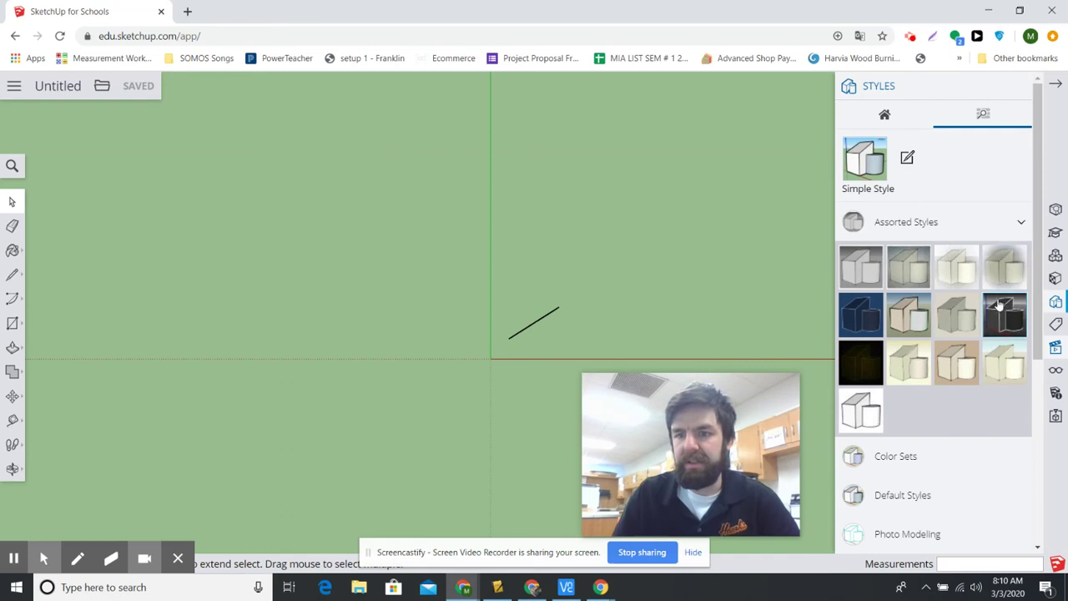
pyautogui.click(919, 456)
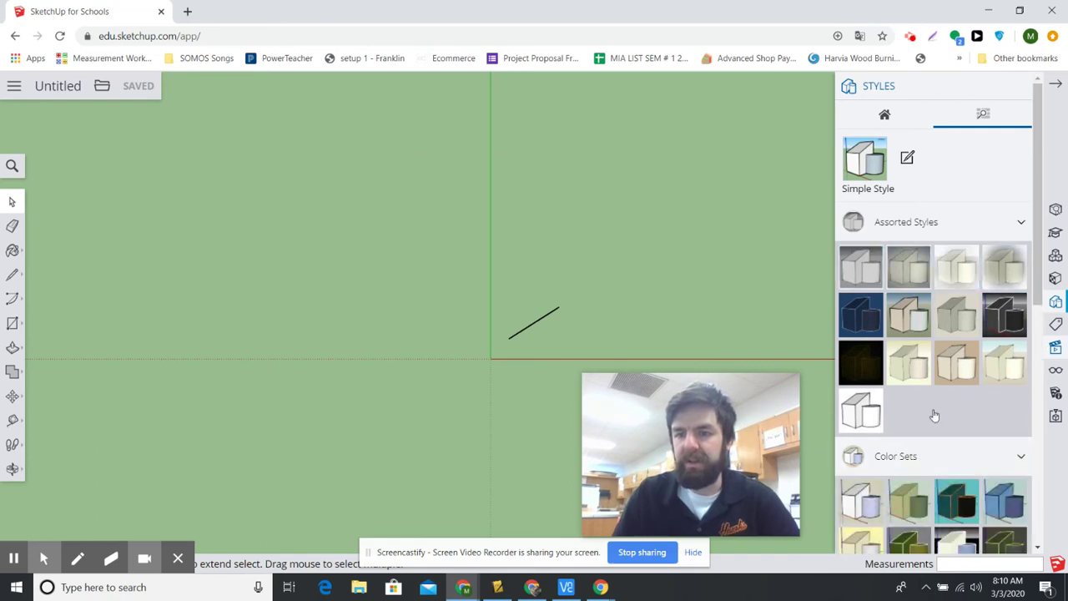
pyautogui.scroll(-2, 930, 409)
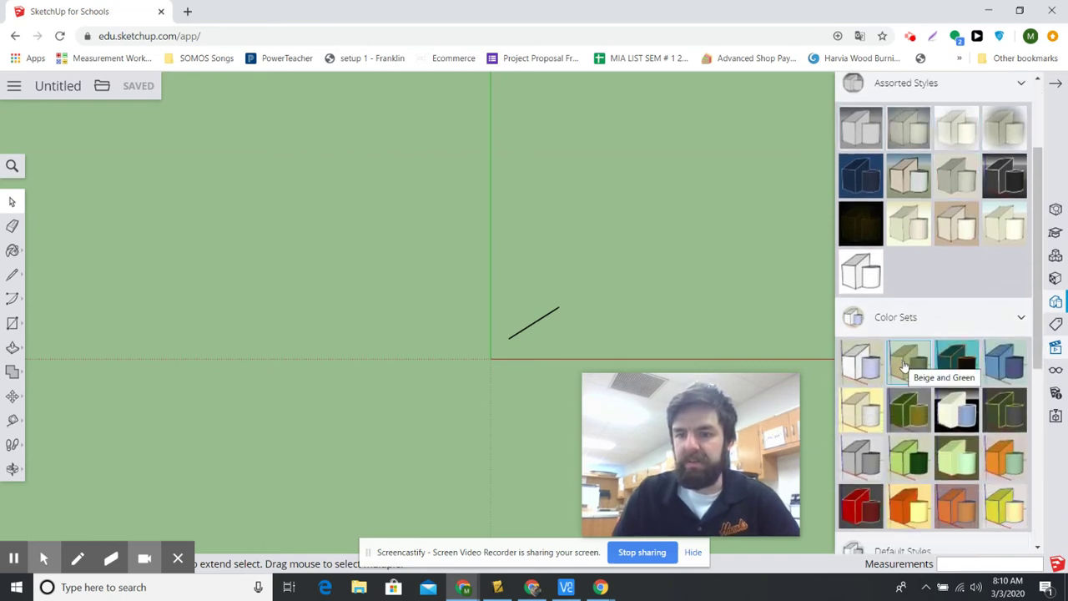
pyautogui.scroll(-2, 926, 392)
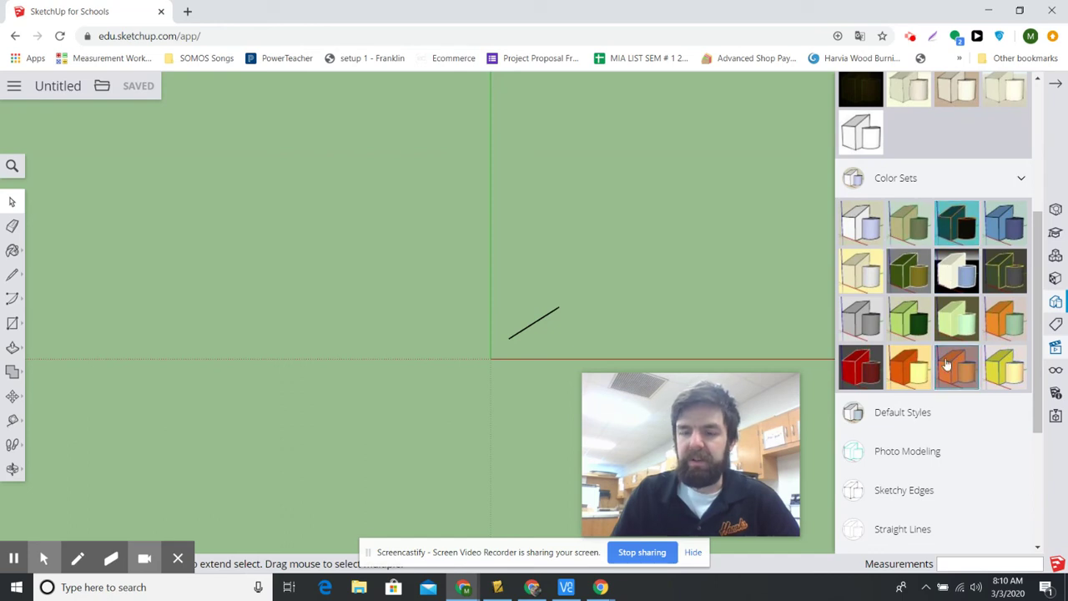
# Step: Apply the X-ray style from the Default Styles collection to the model
pyautogui.click(950, 415)
pyautogui.scroll(-3, 951, 413)
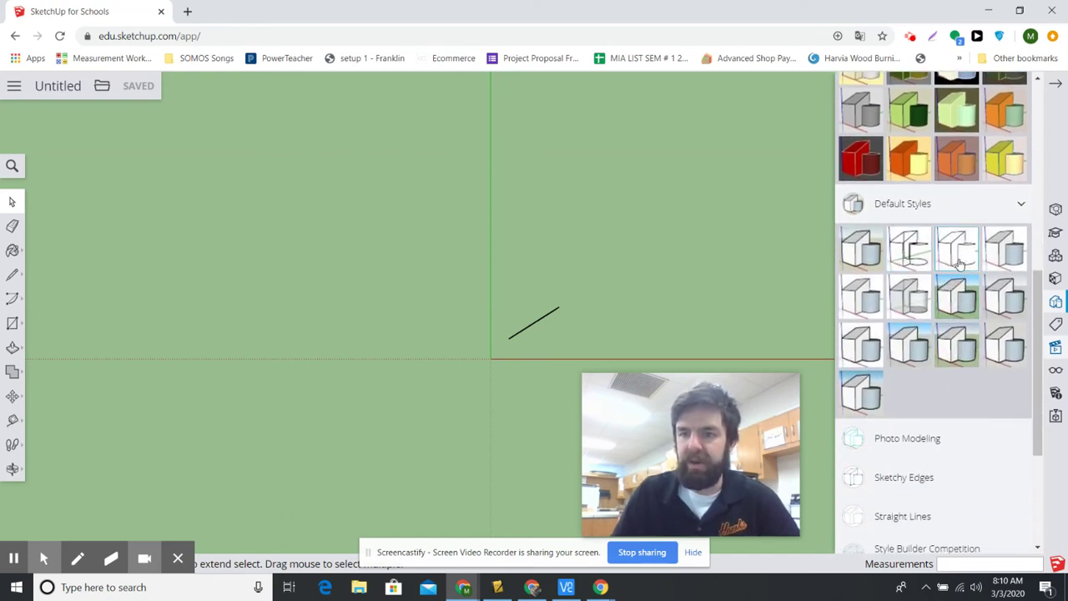
pyautogui.click(917, 302)
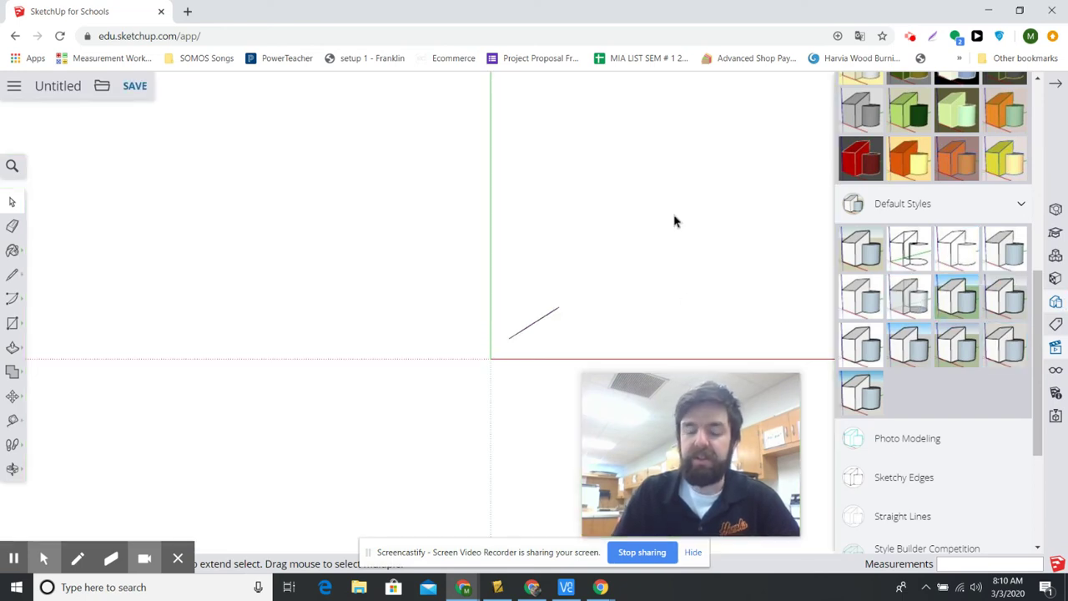
pyautogui.scroll(-3, 584, 271)
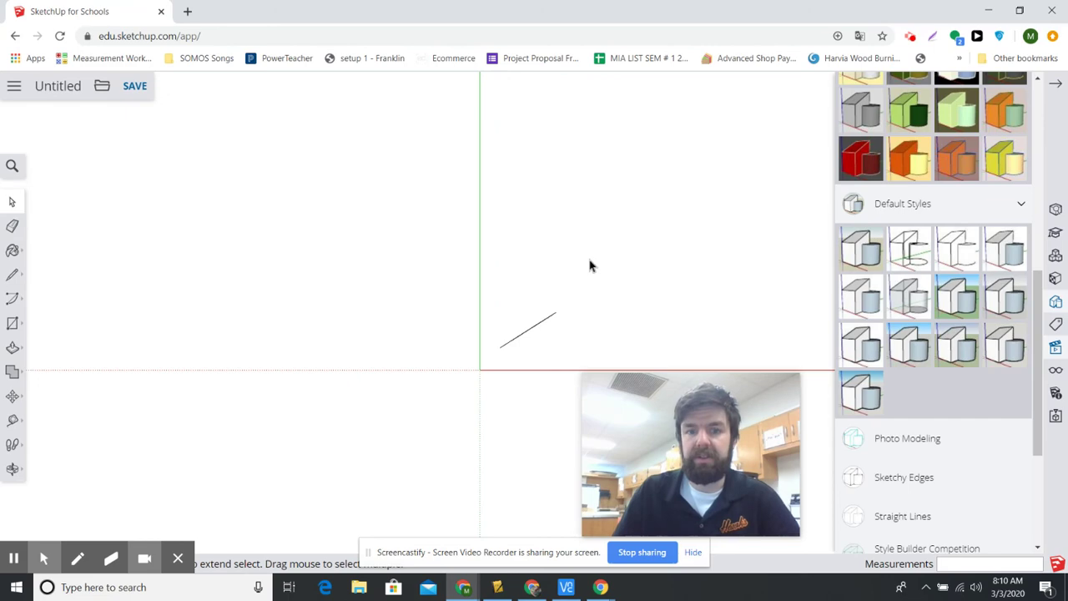
pyautogui.scroll(-3, 1029, 322)
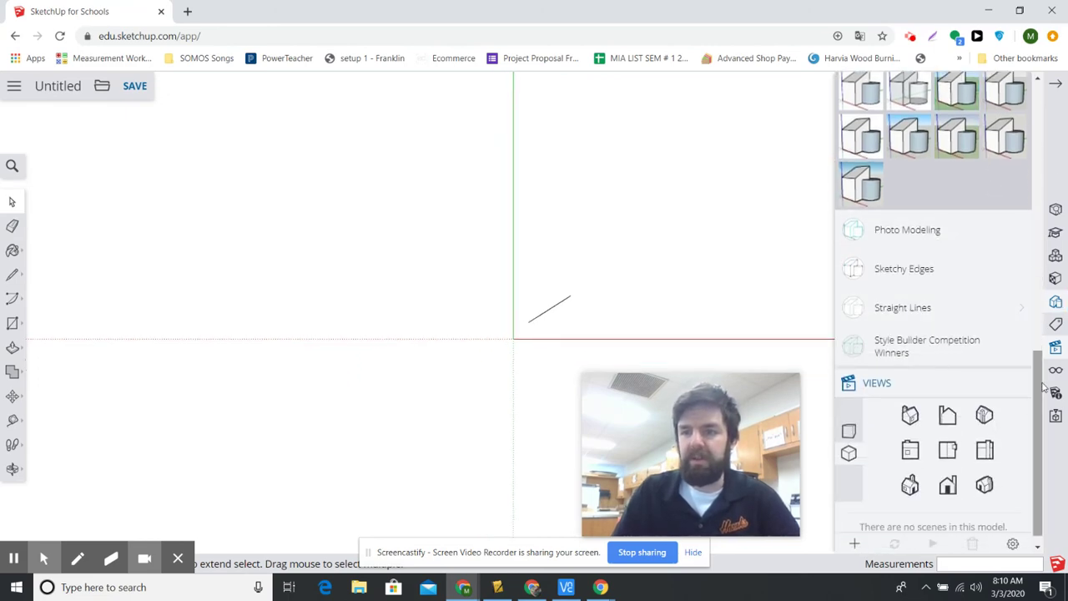
pyautogui.scroll(10, 1033, 381)
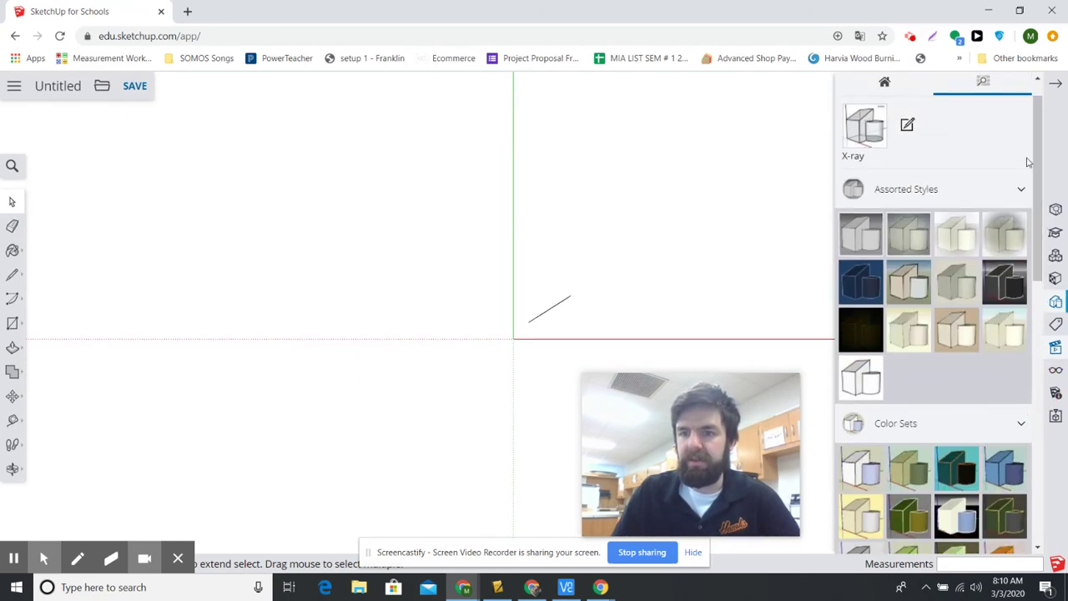
pyautogui.click(1057, 347)
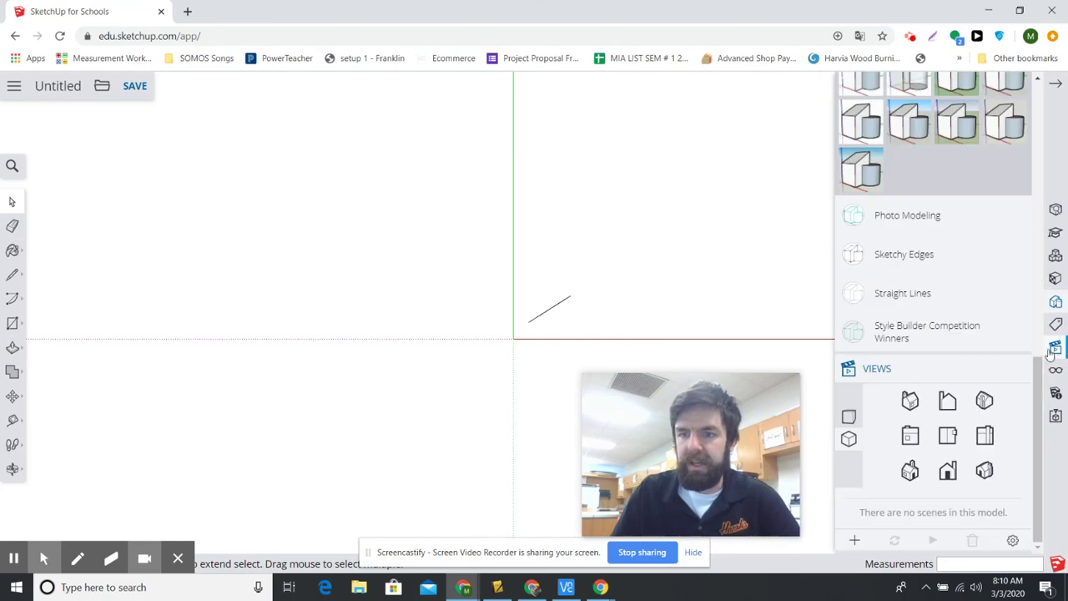
pyautogui.click(1054, 392)
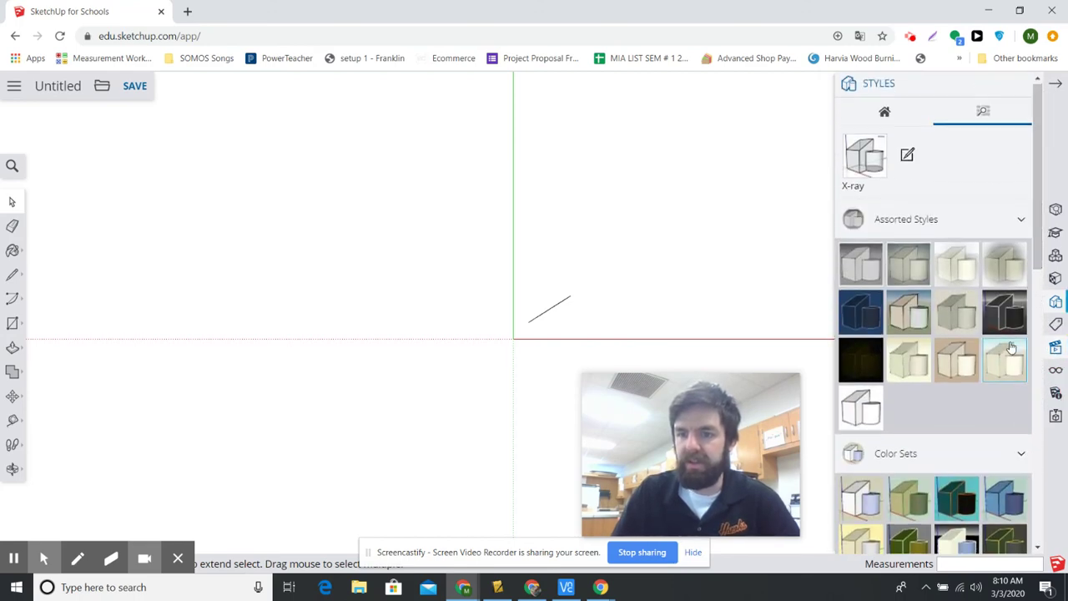
pyautogui.moveTo(1037, 146); pyautogui.dragTo(1031, 440)
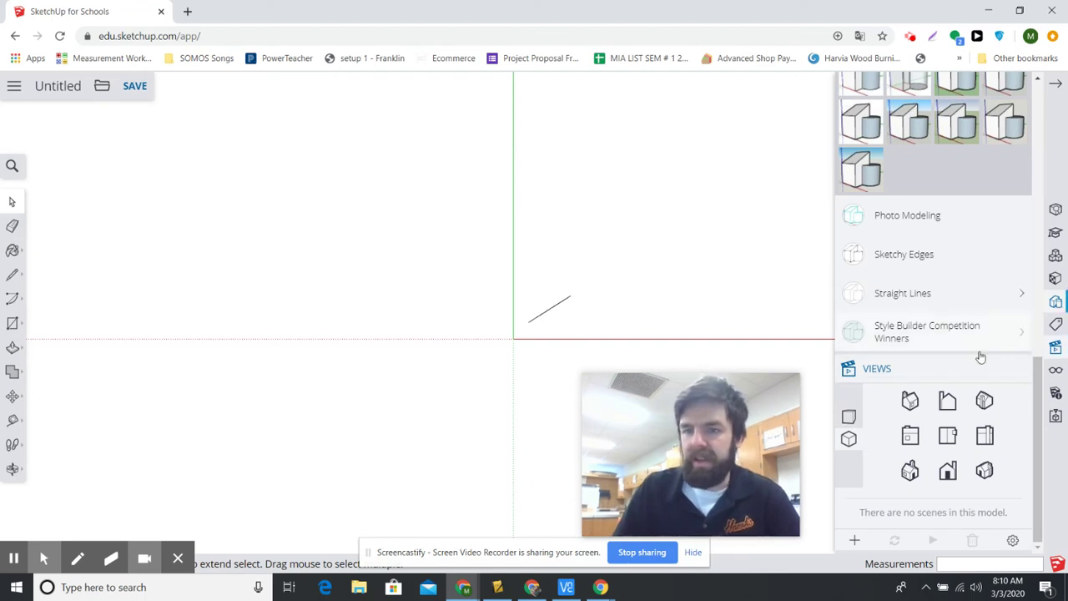
# Step: Collapse the Color Sets and Assorted Styles collections, leaving Default Styles expanded
pyautogui.moveTo(1040, 408); pyautogui.dragTo(1037, 354)
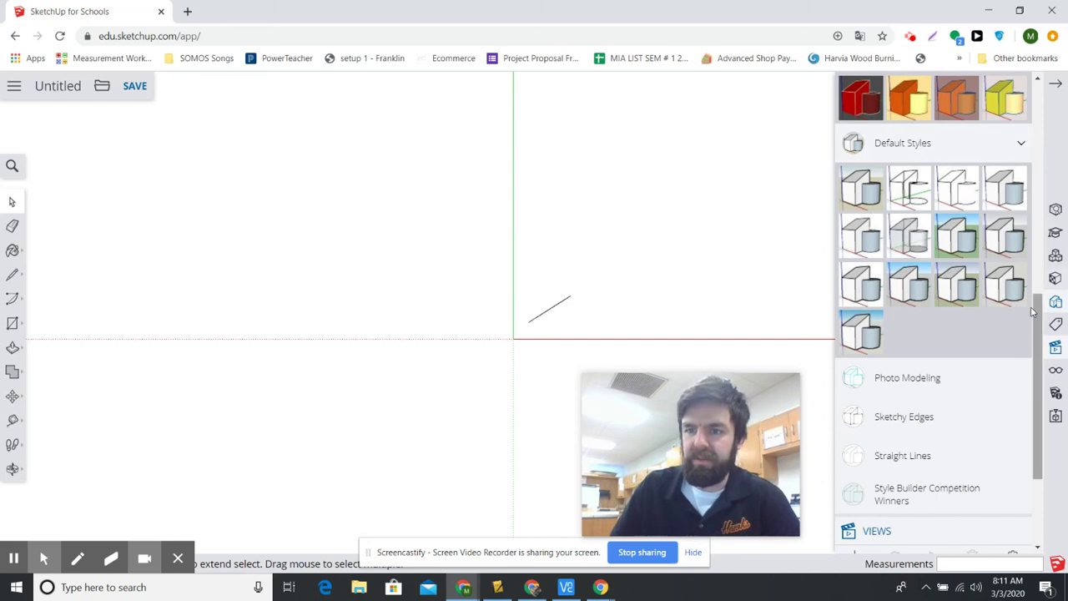
pyautogui.scroll(3, 1041, 328)
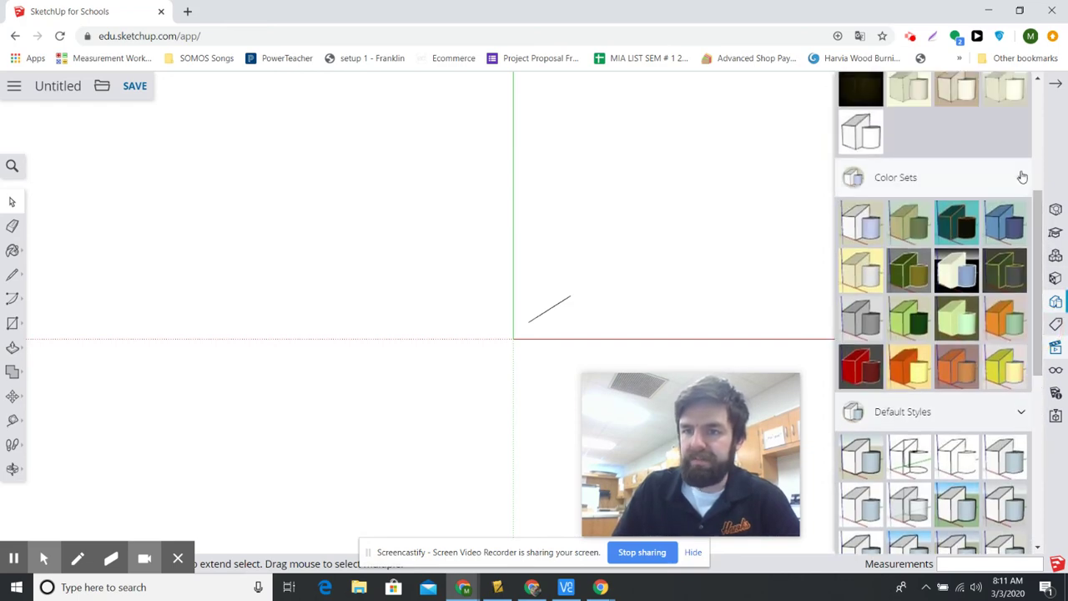
pyautogui.click(1022, 177)
pyautogui.moveTo(1039, 326); pyautogui.dragTo(1031, 170)
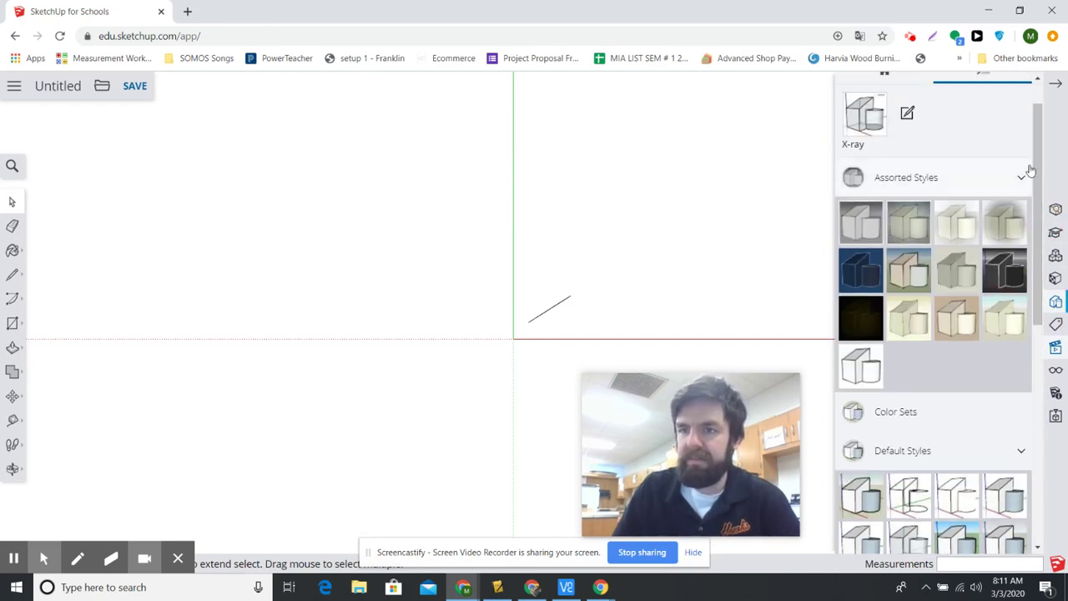
pyautogui.click(1022, 177)
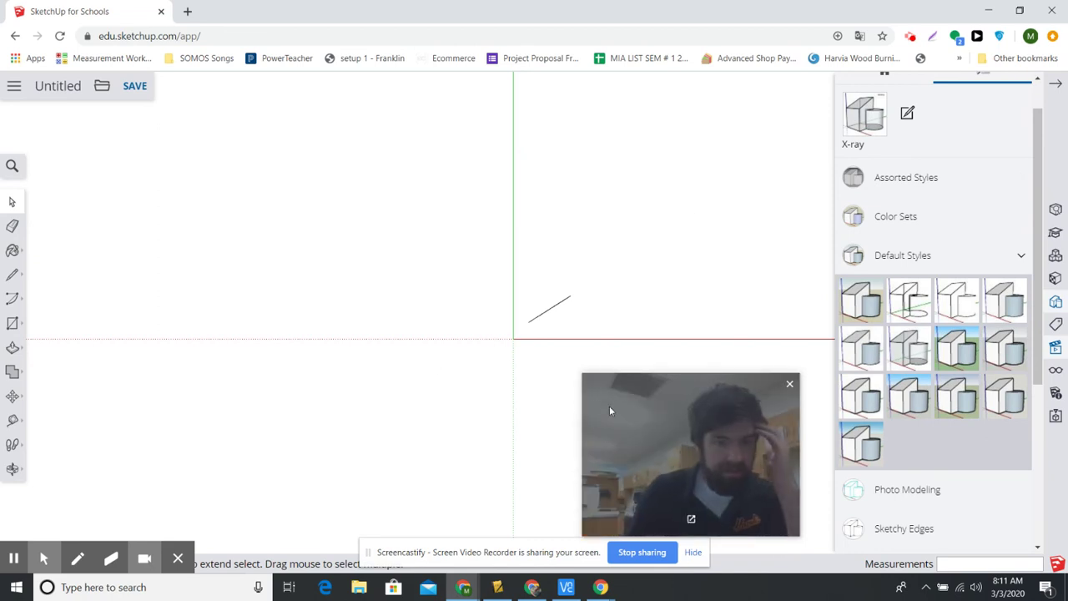